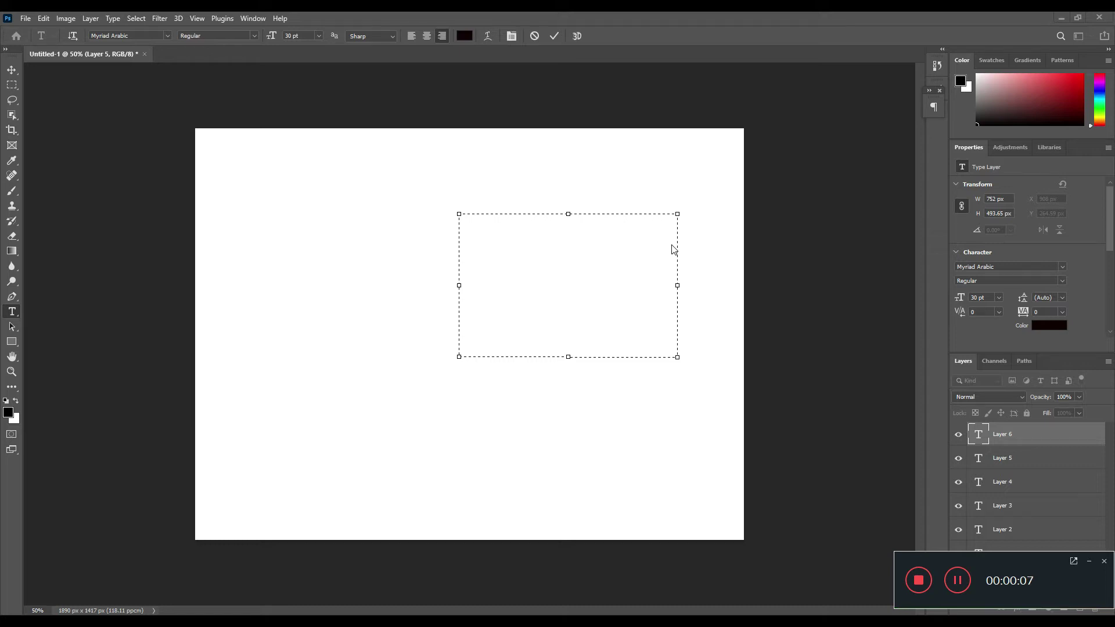
Type Arabic letters into the text box, then erase them all.
click(660, 260)
text(البي)
key(BackSpace)
key(BackSpace)
key(BackSpace)
key(BackSpace)
Commit the empty text box and set the Type preferences text engine to World-Ready Layout.
click(14, 71)
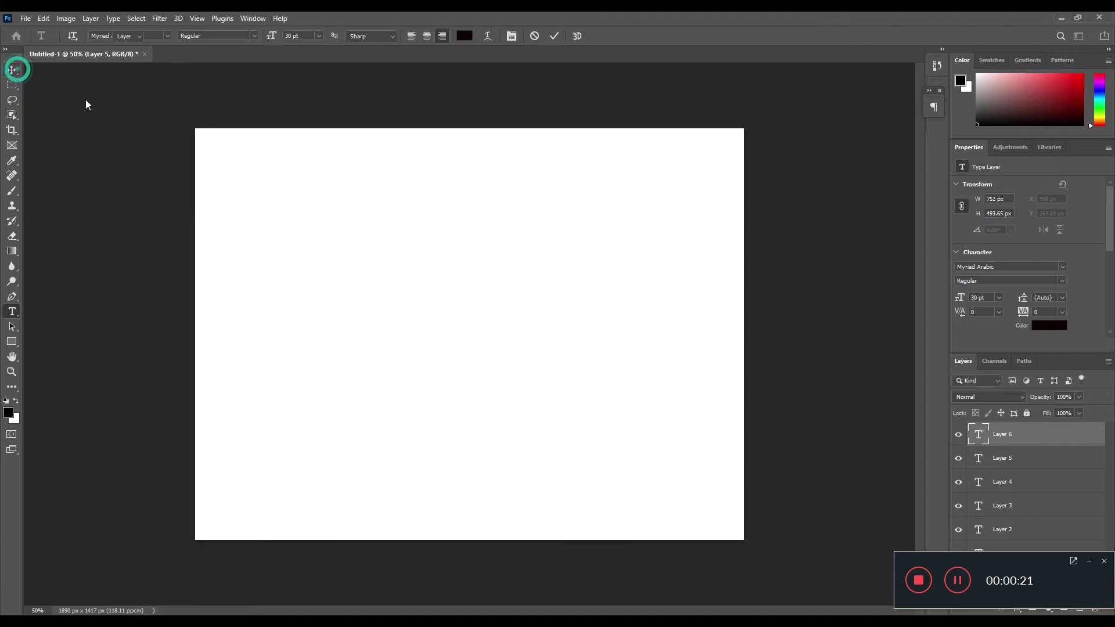
click(40, 19)
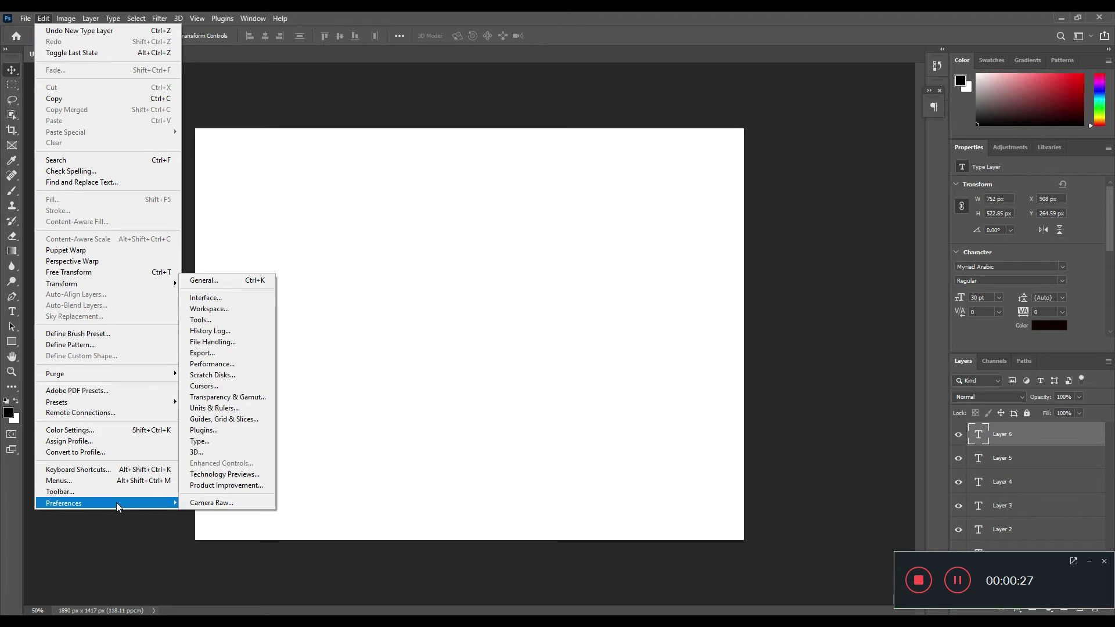
mouse_move(105, 504)
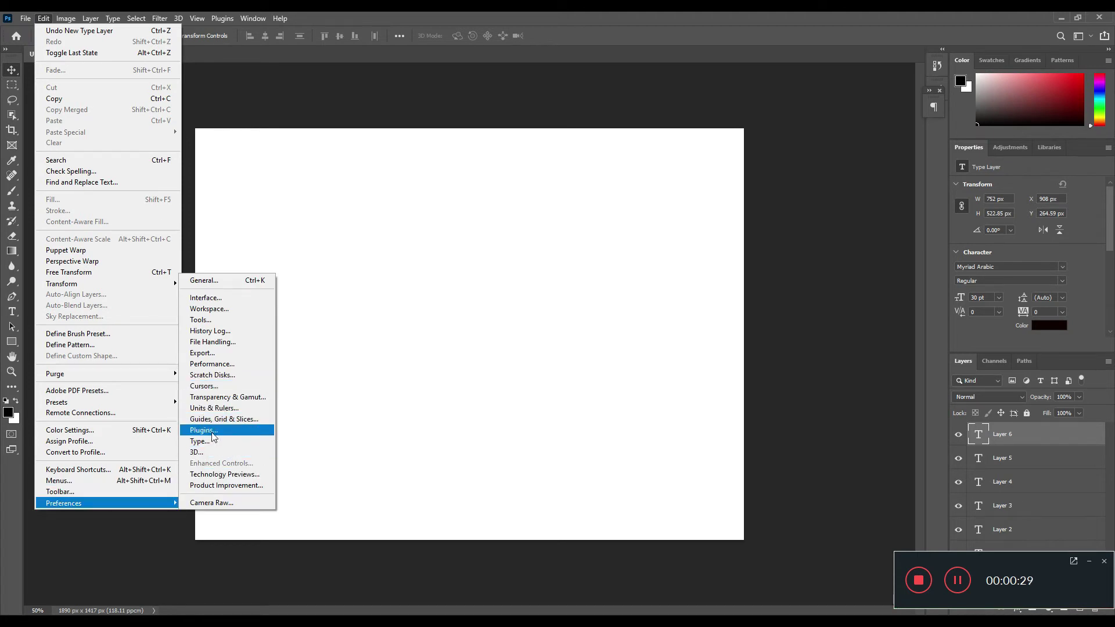
click(213, 441)
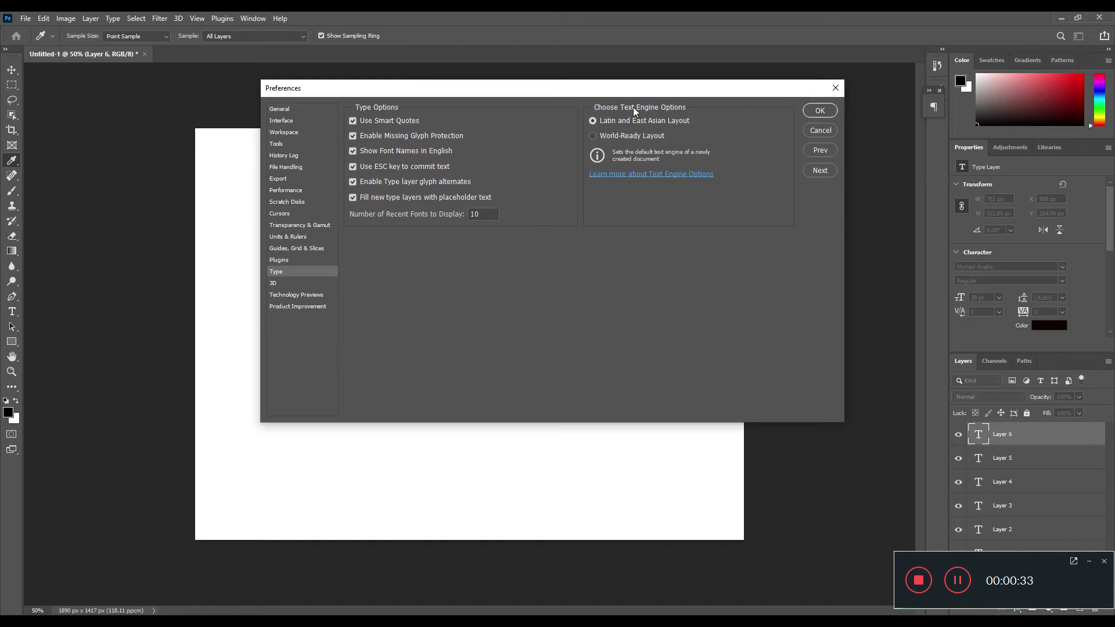
click(632, 136)
click(814, 111)
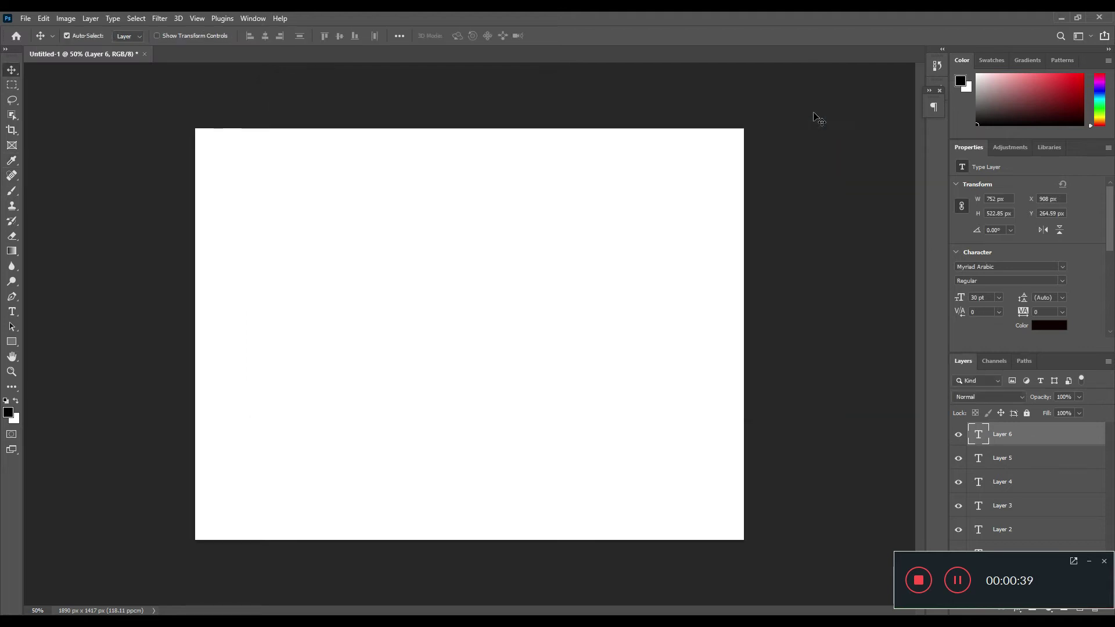
Choose Default Features under the Type menu's Language Options.
click(117, 22)
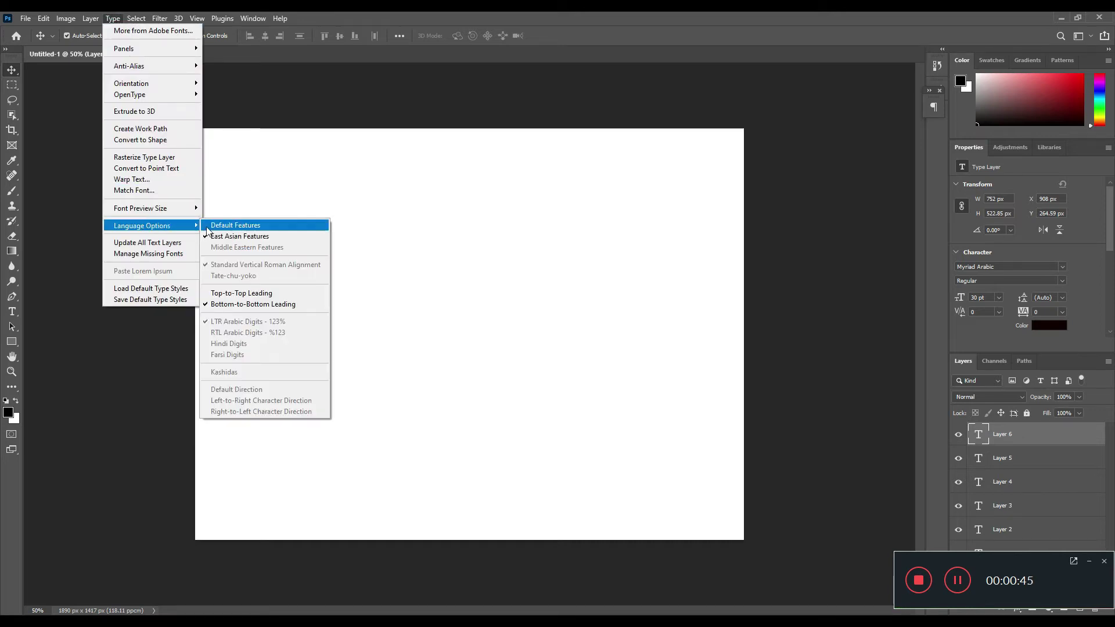
mouse_move(142, 226)
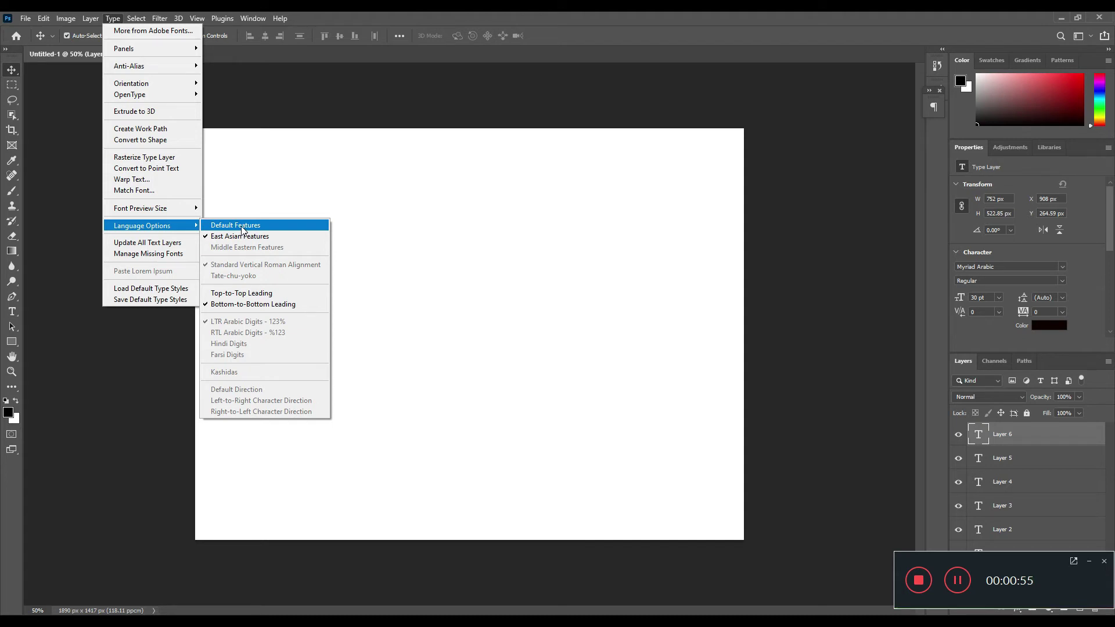
click(242, 227)
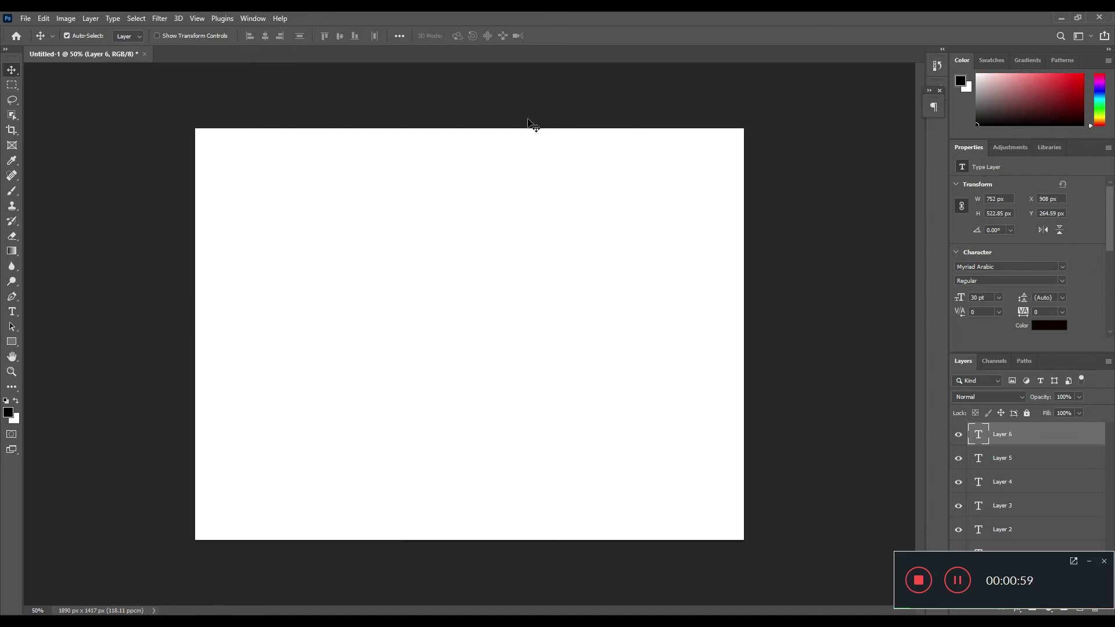
Show the Paragraph panel and set World-Ready Layout plus Middle Eastern Features.
click(200, 18)
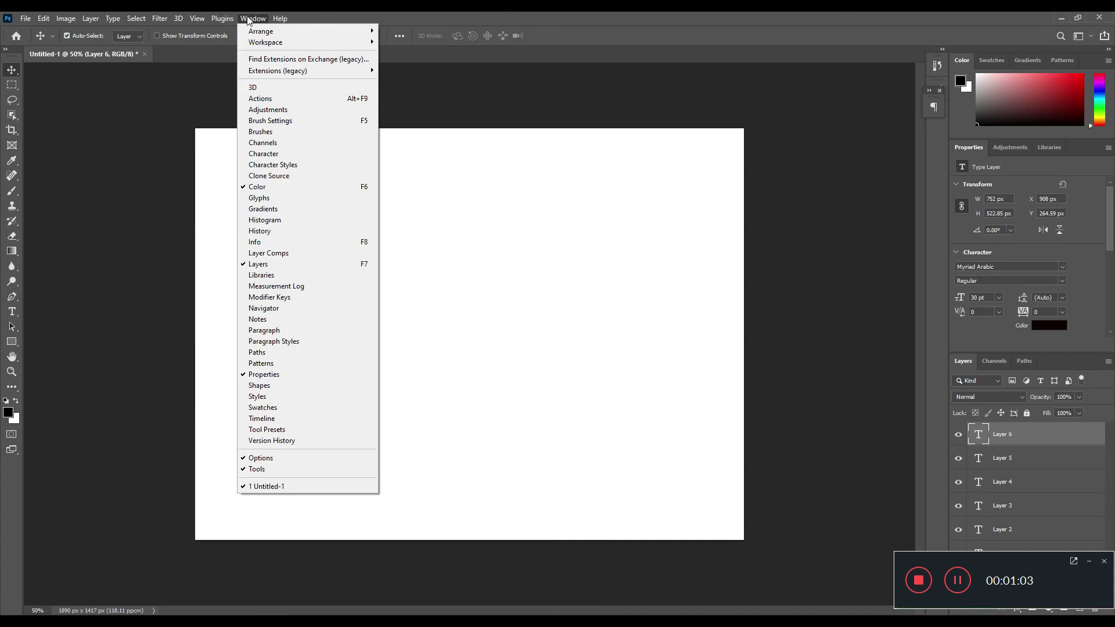
click(272, 331)
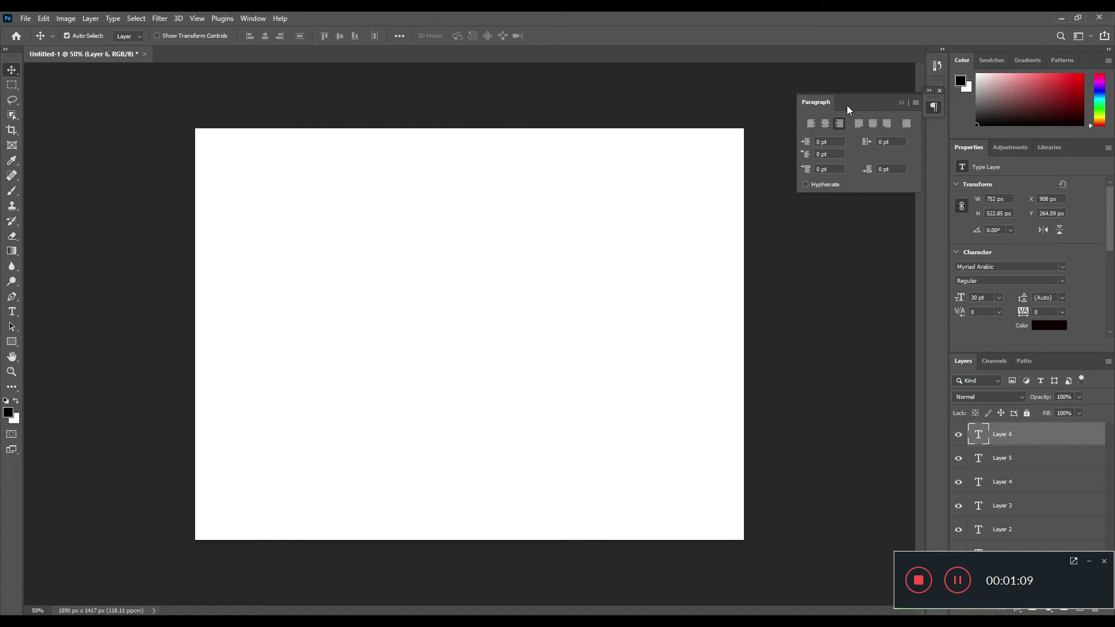
click(915, 101)
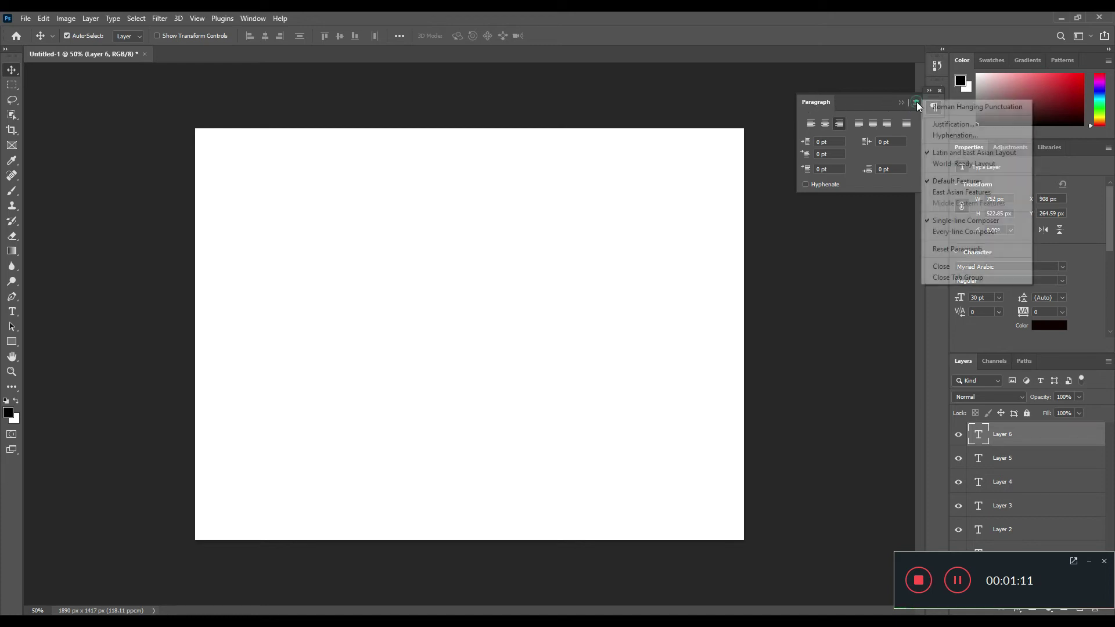
click(964, 165)
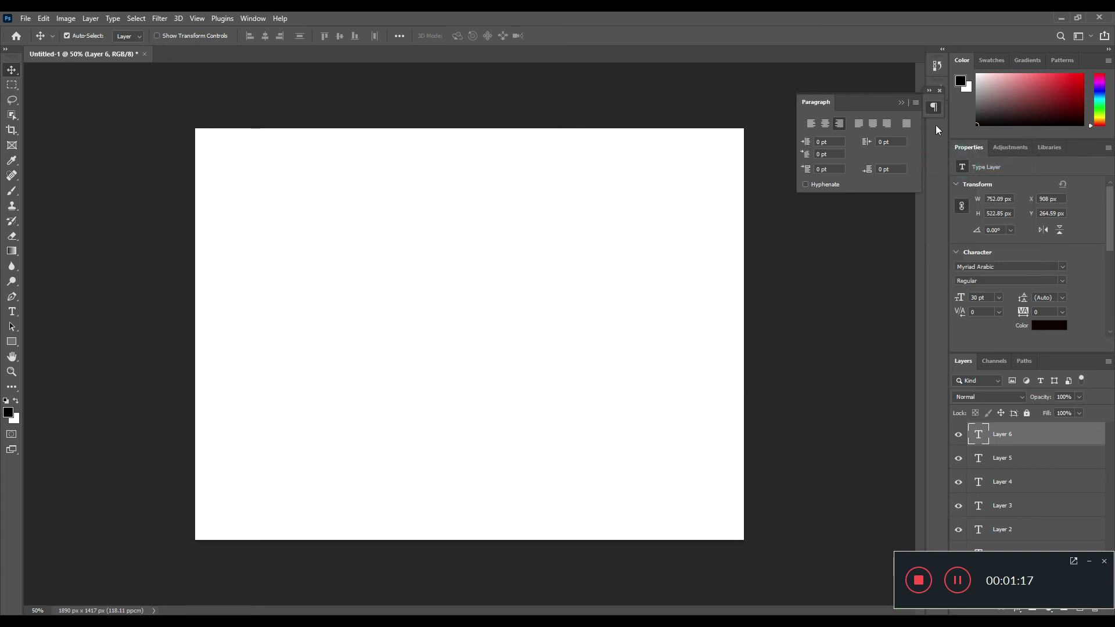
click(914, 104)
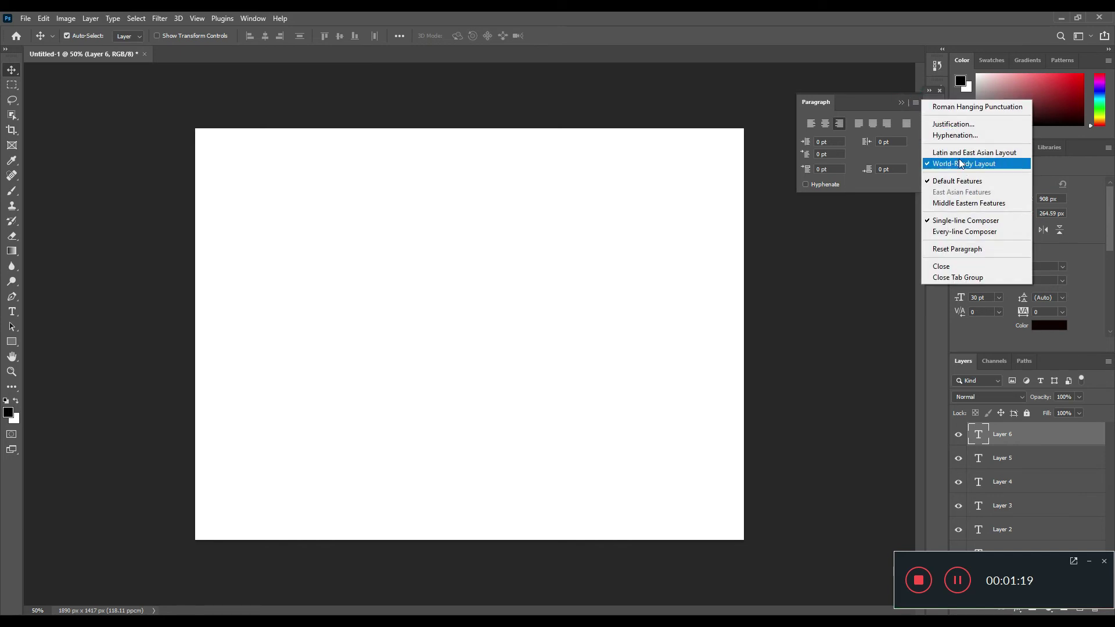
click(962, 208)
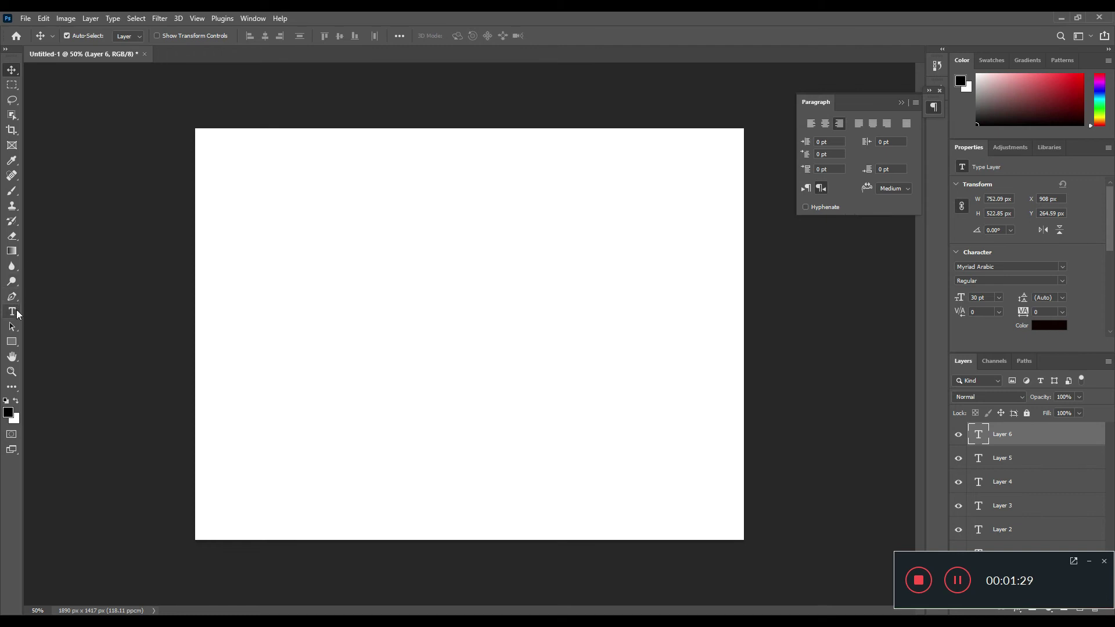
Draw a new paragraph text box near the canvas centre with the Horizontal Type tool.
click(11, 311)
drag(665, 233, 405, 348)
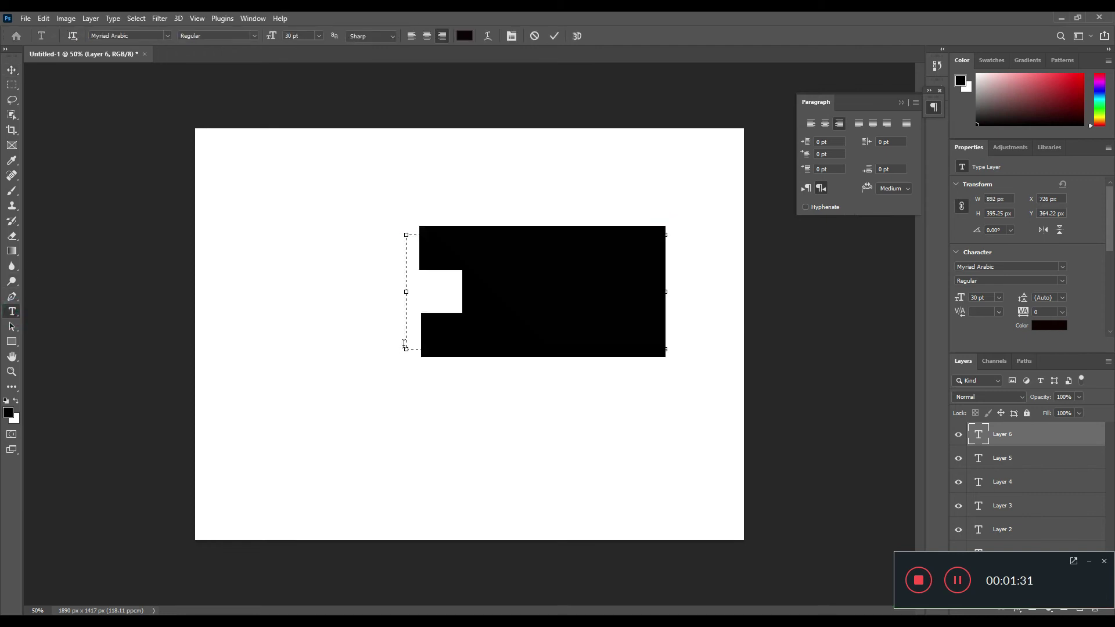
text(البي)
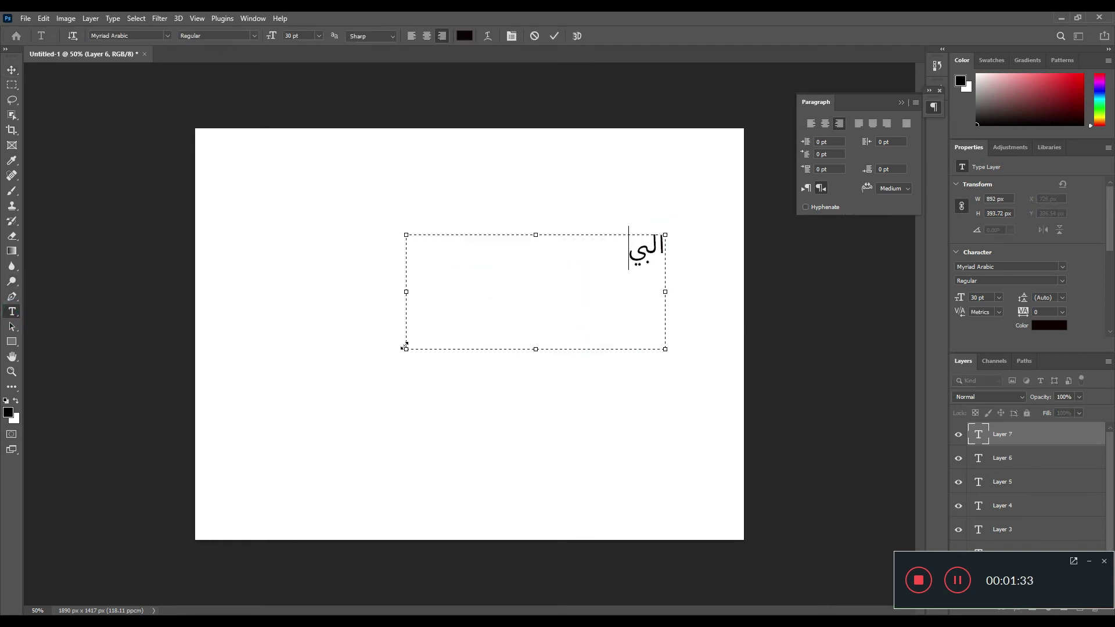
text(ت)
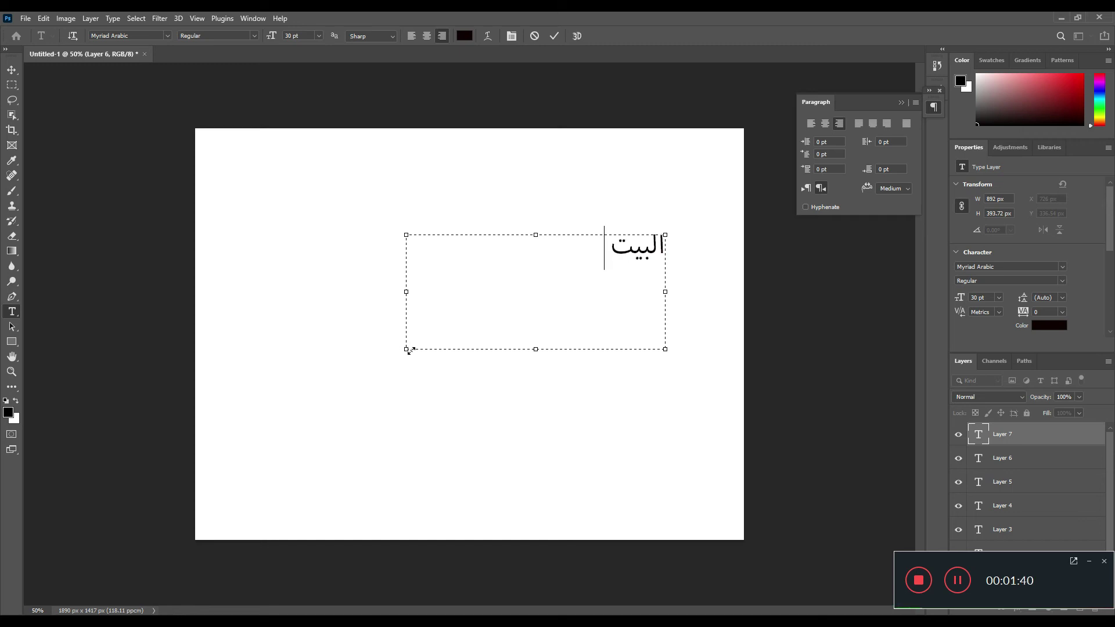